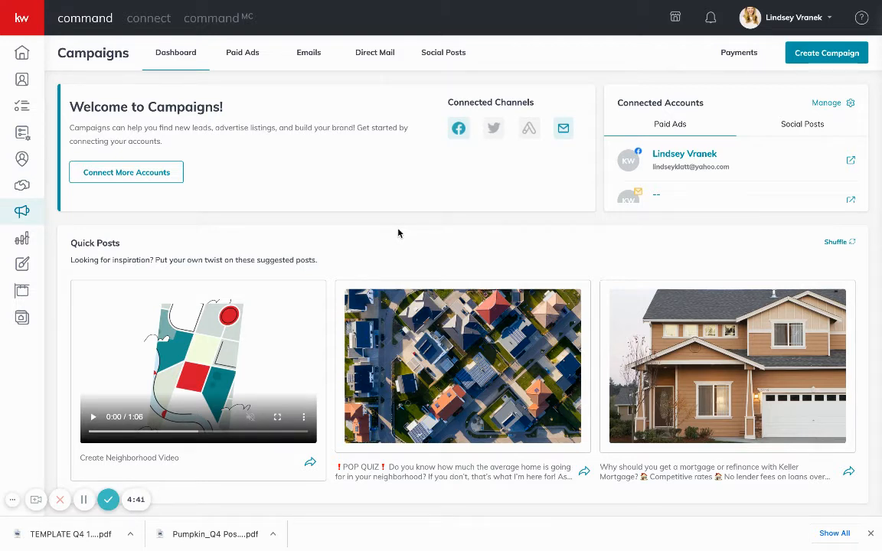
Start a new campaign from the Campaigns dashboard to see the campaign types
{"action": "left_click", "coordinate": [818, 56]}
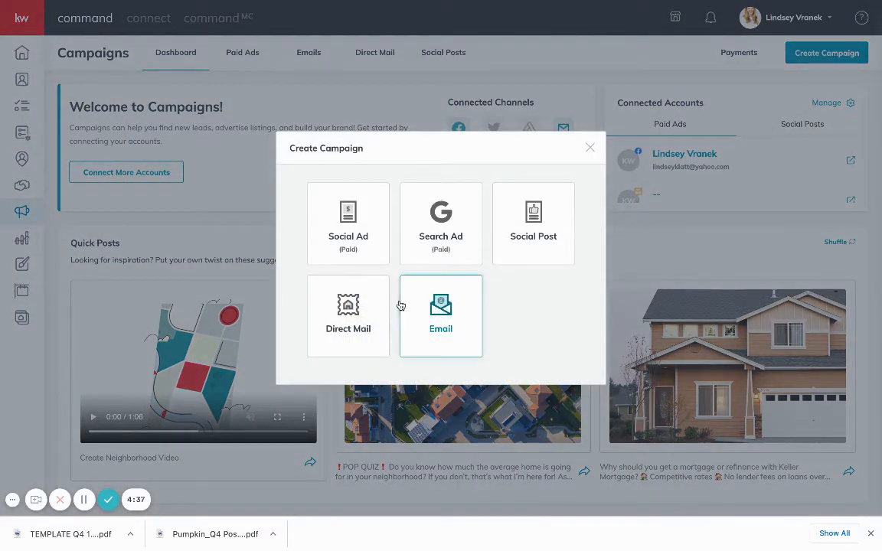
Create a Direct Mail campaign named 'October Postcard' with the Brand Awareness goal
{"action": "left_click", "coordinate": [348, 315]}
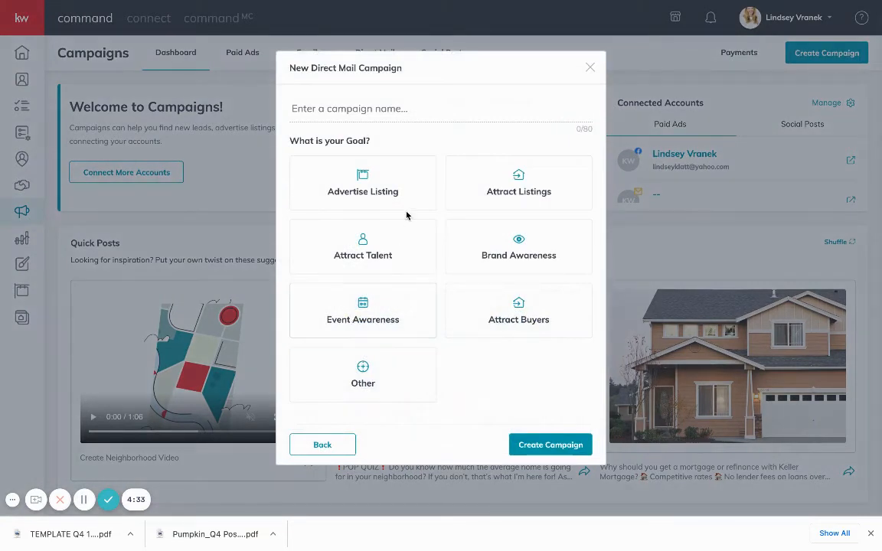
{"action": "left_click", "coordinate": [375, 113]}
{"action": "type", "text": "Oc"}
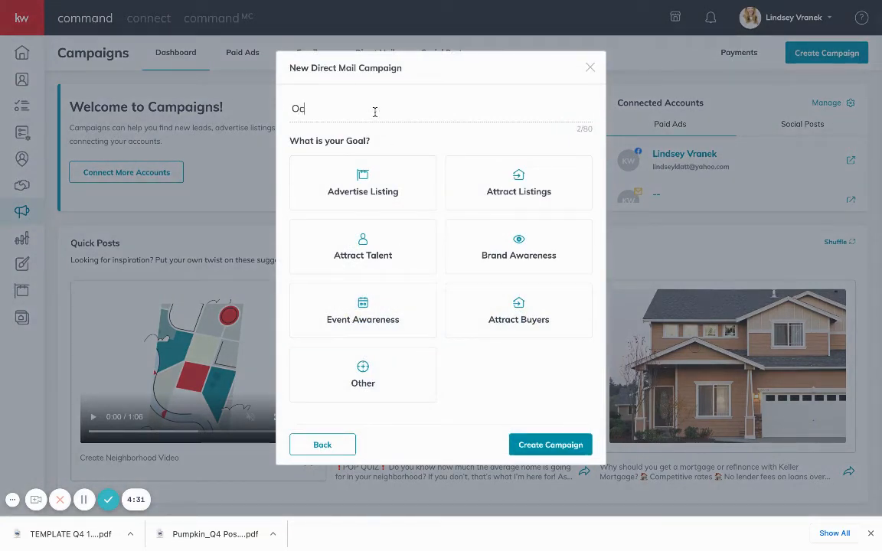
{"action": "type", "text": "tober Postcard"}
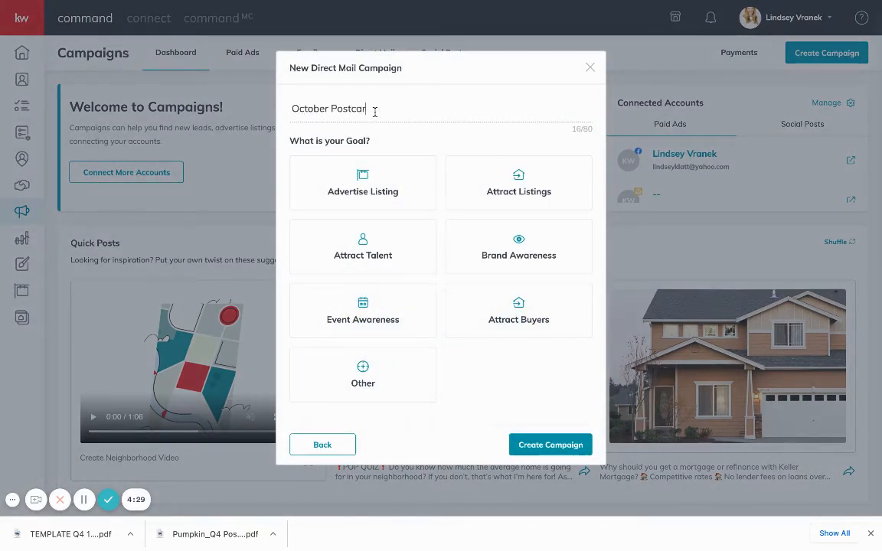
{"action": "left_click", "coordinate": [510, 257]}
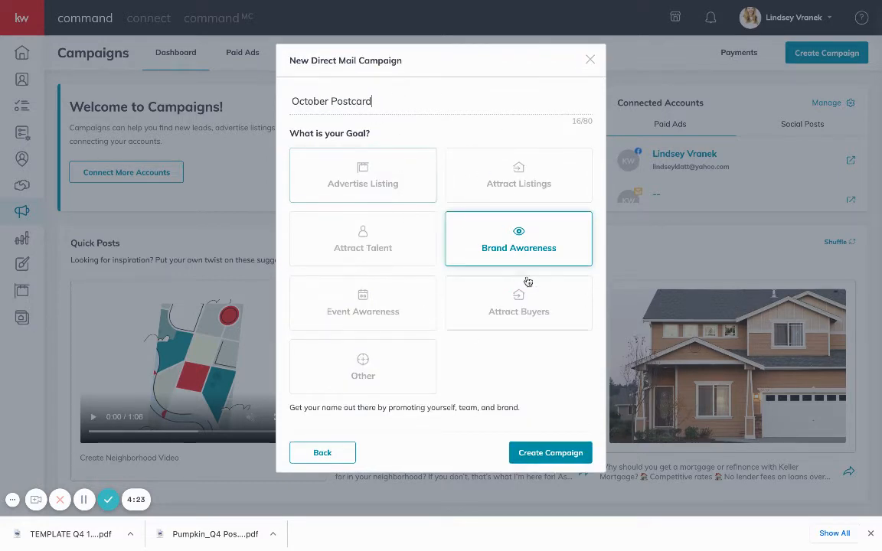
{"action": "left_click", "coordinate": [544, 459]}
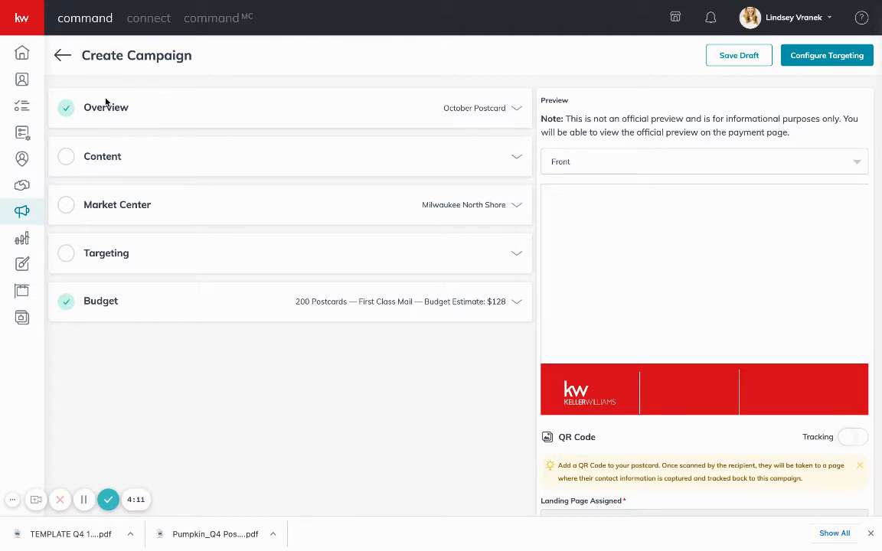
Expand Content and review the template list, keeping the 4 x 6 inch Compact Template
{"action": "left_click", "coordinate": [454, 162]}
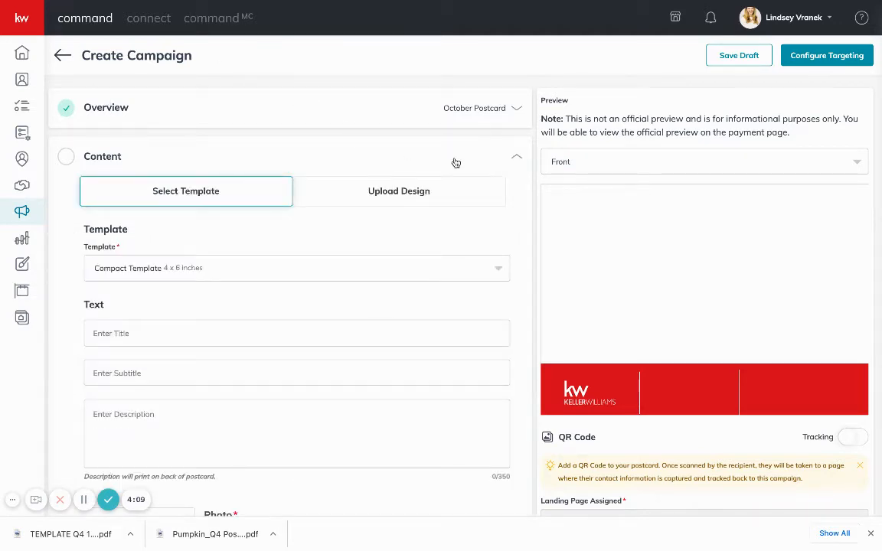
{"action": "left_click", "coordinate": [203, 276]}
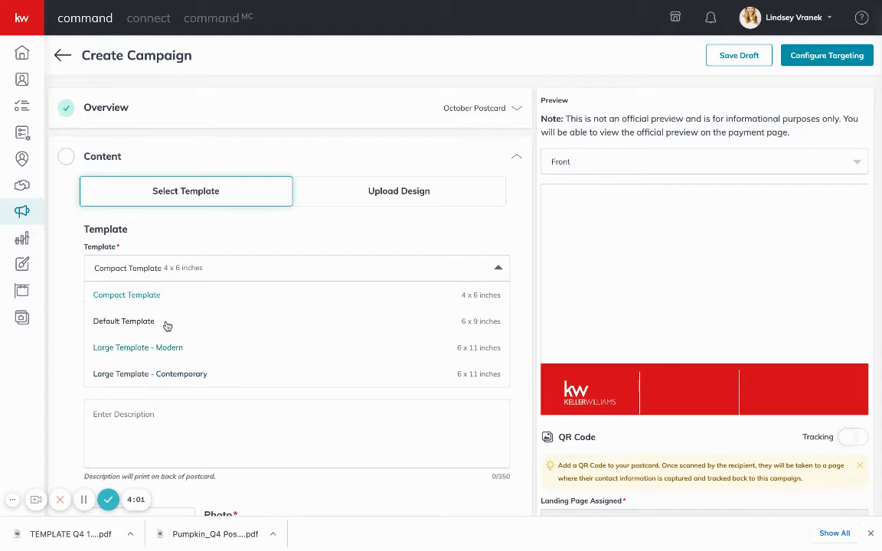
{"action": "left_click", "coordinate": [192, 246]}
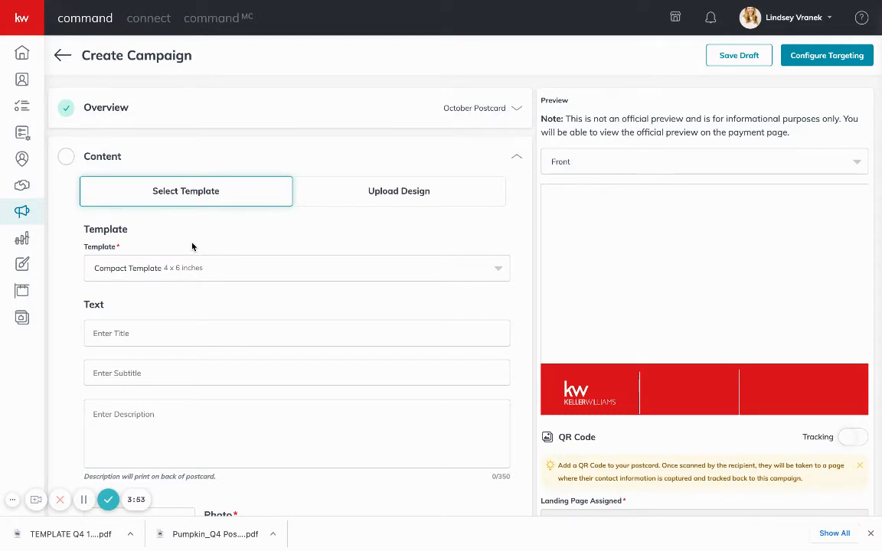
Upload the Pumpkin Patches PDF as the front and the template PDF as the back, then save
{"action": "left_click", "coordinate": [397, 203]}
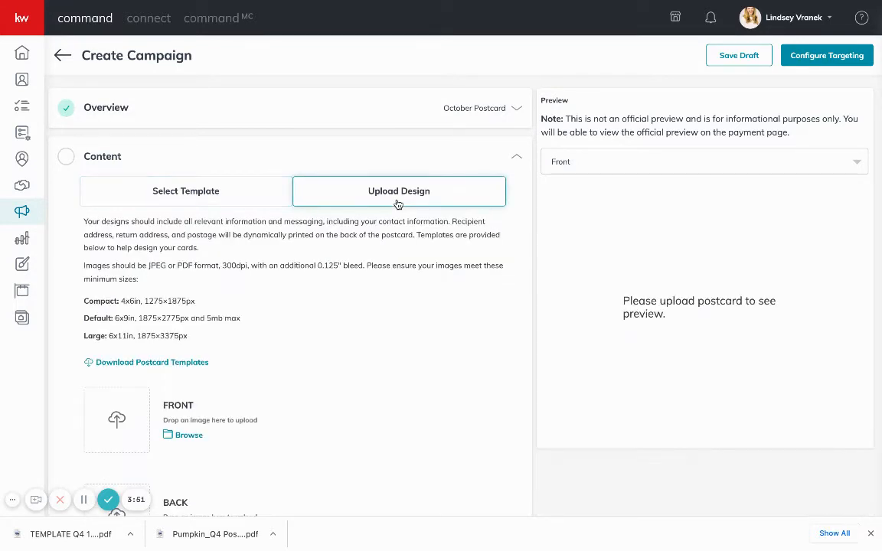
{"action": "scroll", "coordinate": [248, 366], "scroll_direction": "down", "scroll_amount": 4}
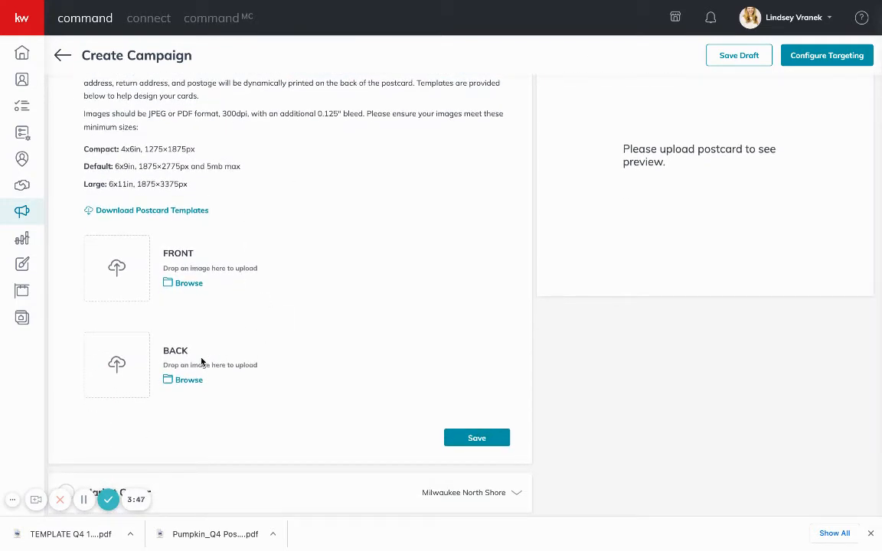
{"action": "left_click_drag", "start_coordinate": [216, 532], "coordinate": [124, 270]}
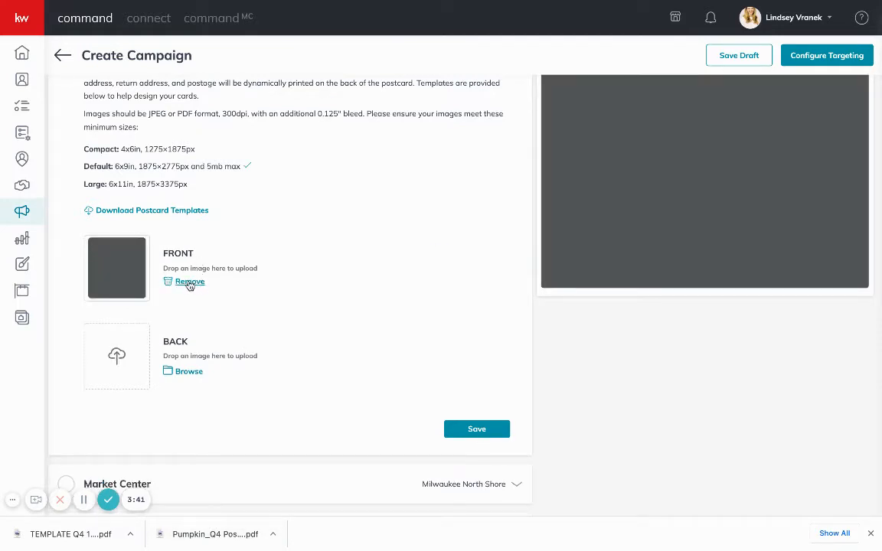
{"action": "left_click_drag", "start_coordinate": [21, 536], "coordinate": [106, 358]}
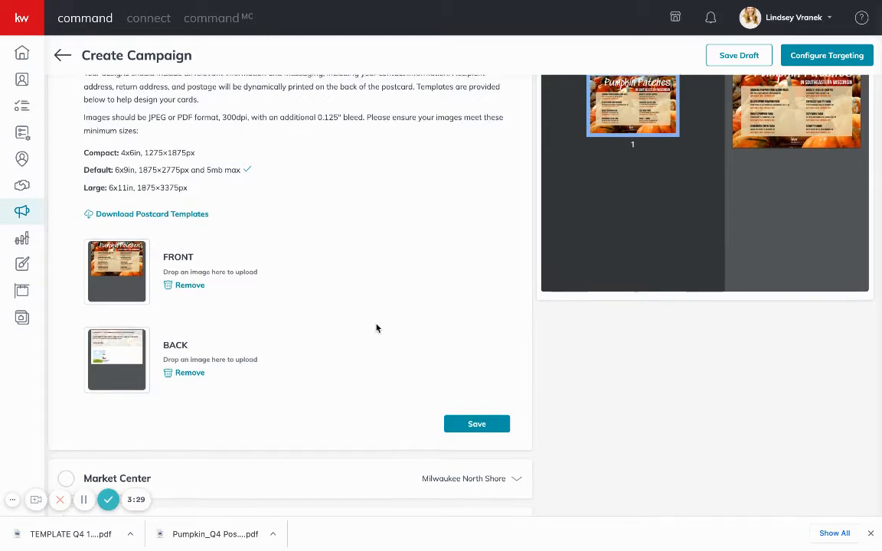
{"action": "scroll", "coordinate": [376, 327], "scroll_direction": "up", "scroll_amount": 1}
{"action": "scroll", "coordinate": [335, 314], "scroll_direction": "down", "scroll_amount": 1}
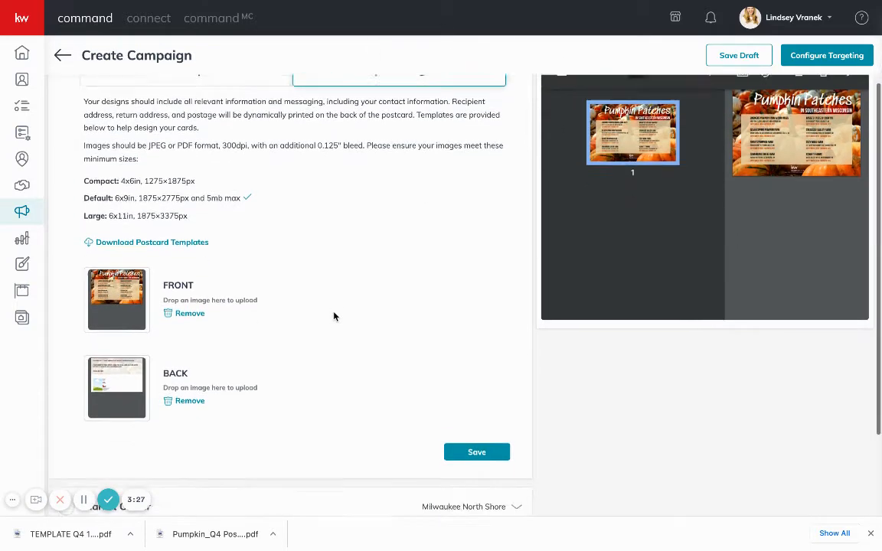
{"action": "left_click", "coordinate": [466, 445]}
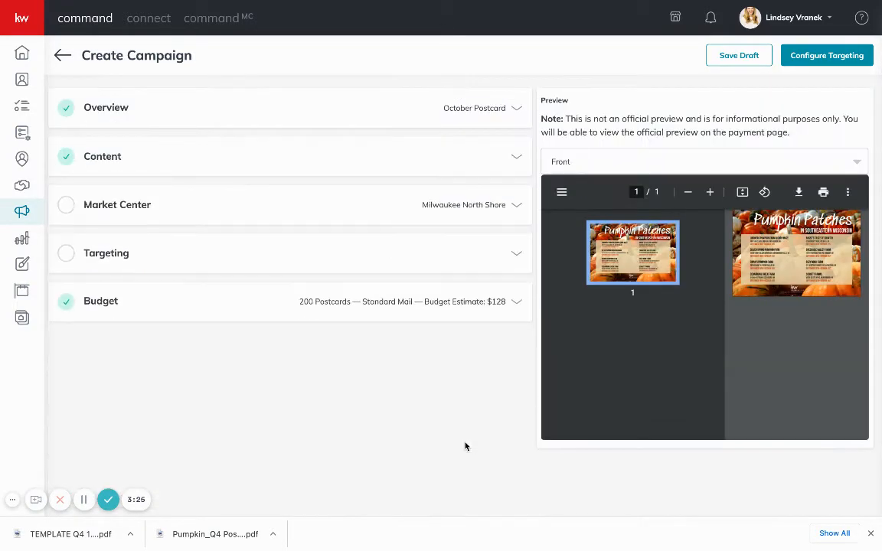
Rename the market center to 'Keller Williams Realty'
{"action": "left_click", "coordinate": [144, 205]}
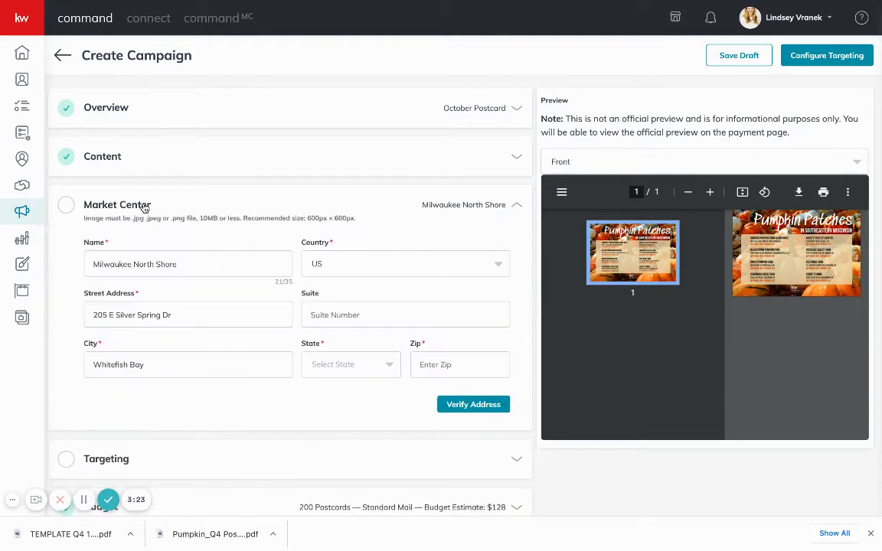
{"action": "left_click_drag", "start_coordinate": [196, 262], "coordinate": [2, 263]}
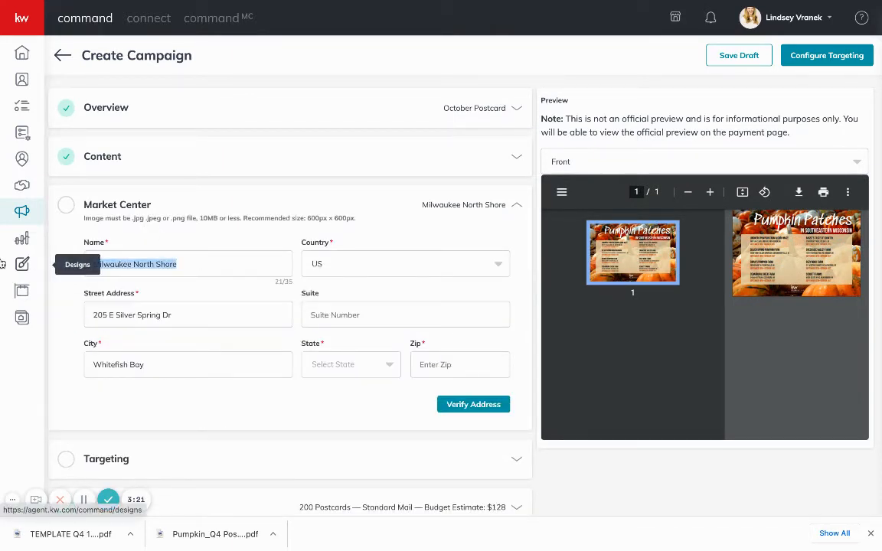
{"action": "type", "text": "Keller Wil"}
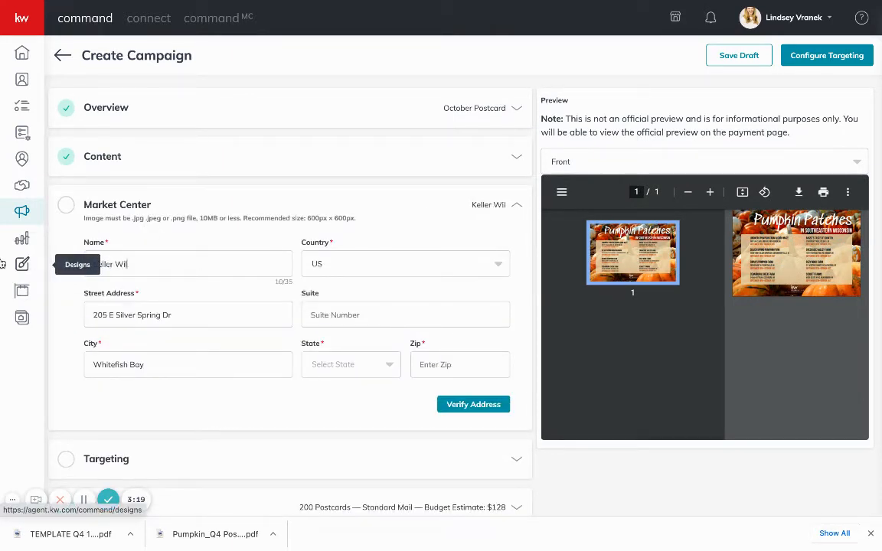
{"action": "type", "text": "liams Realty"}
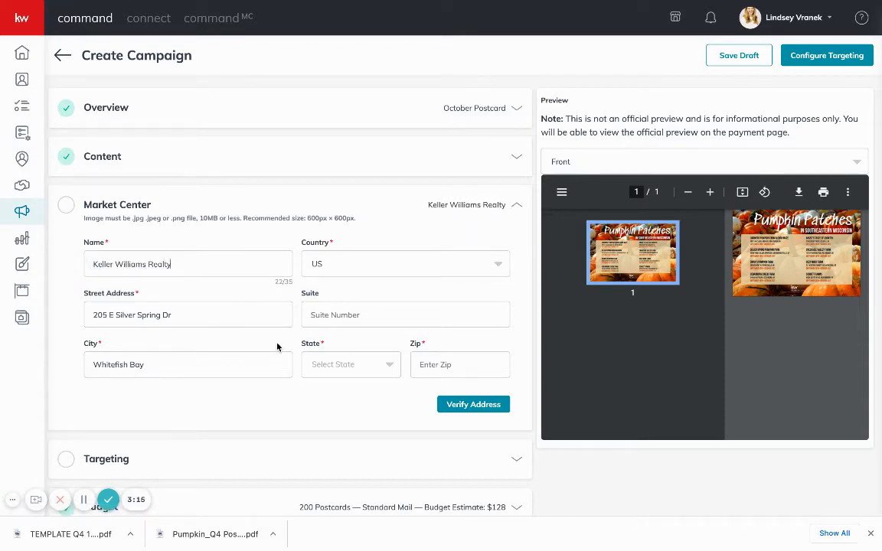
Set the market center state to WI, enter the zip, and verify and confirm the address
{"action": "left_click", "coordinate": [384, 365]}
{"action": "type", "text": "WI"}
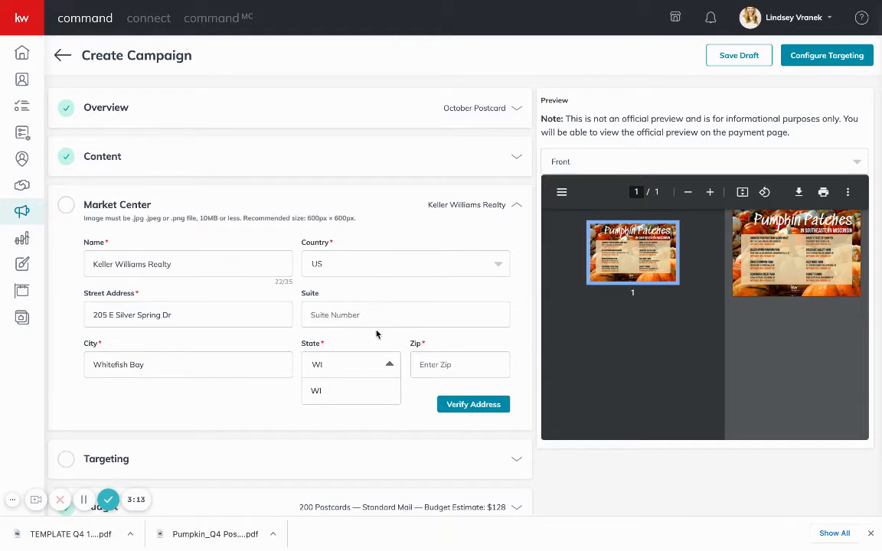
{"action": "left_click", "coordinate": [347, 395]}
{"action": "left_click", "coordinate": [465, 359]}
{"action": "type", "text": "53217"}
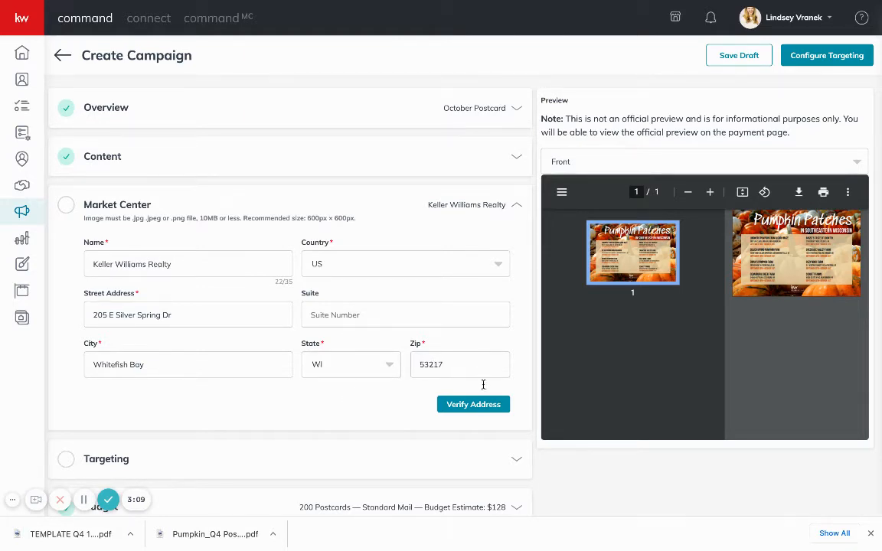
{"action": "left_click", "coordinate": [471, 405]}
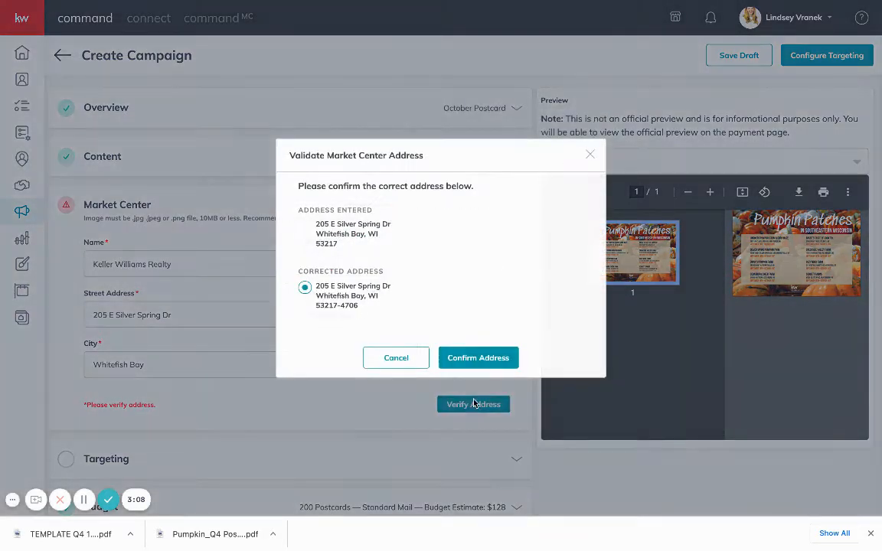
{"action": "left_click", "coordinate": [475, 359]}
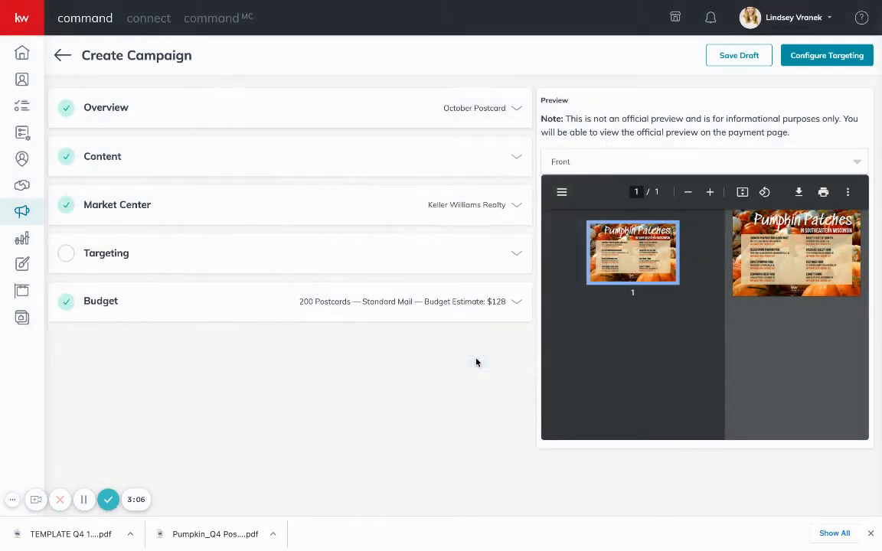
Review the targeting options and keep local-area targeting instead of database contacts
{"action": "left_click", "coordinate": [480, 258]}
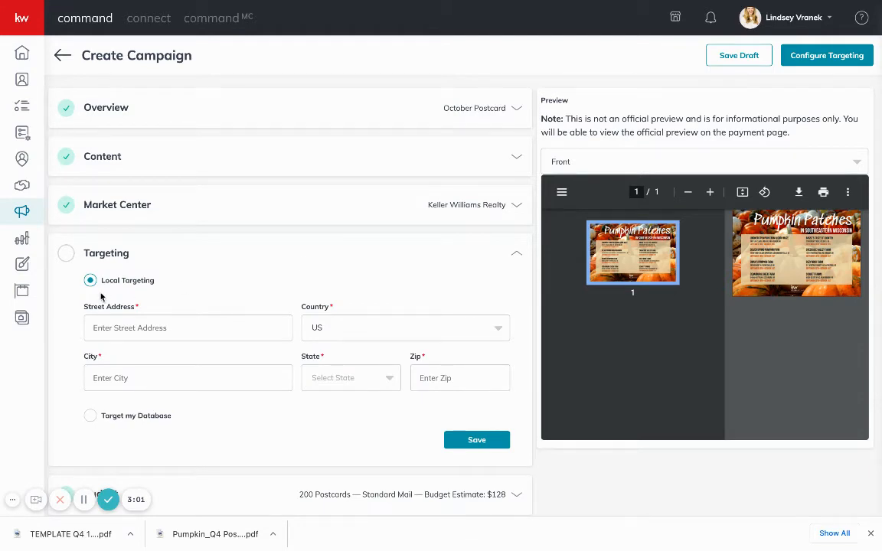
{"action": "left_click", "coordinate": [156, 416]}
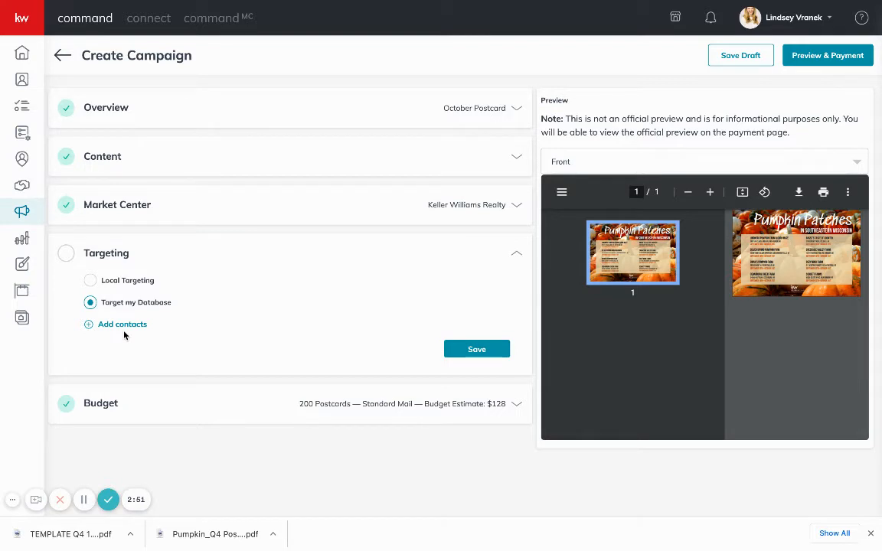
{"action": "left_click", "coordinate": [136, 288]}
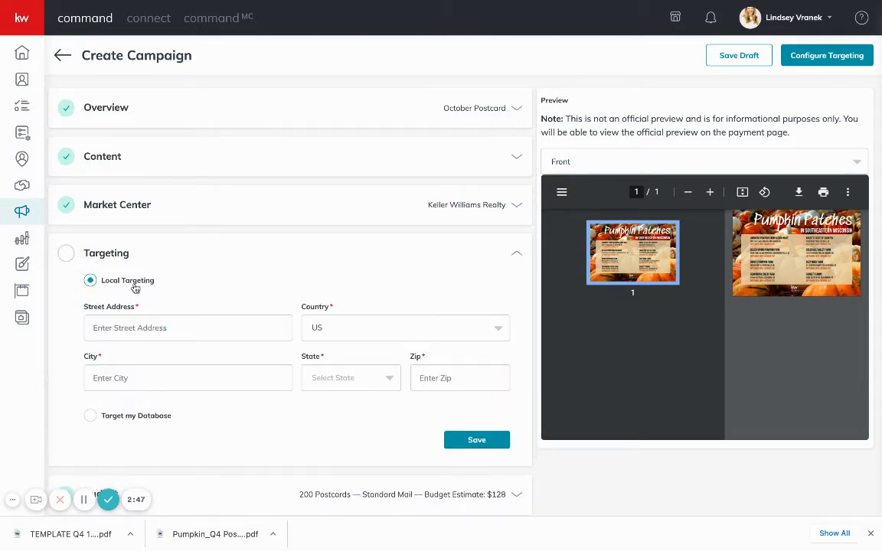
Enter the target street address with state WI and zip 53217, and save Targeting
{"action": "left_click", "coordinate": [154, 328]}
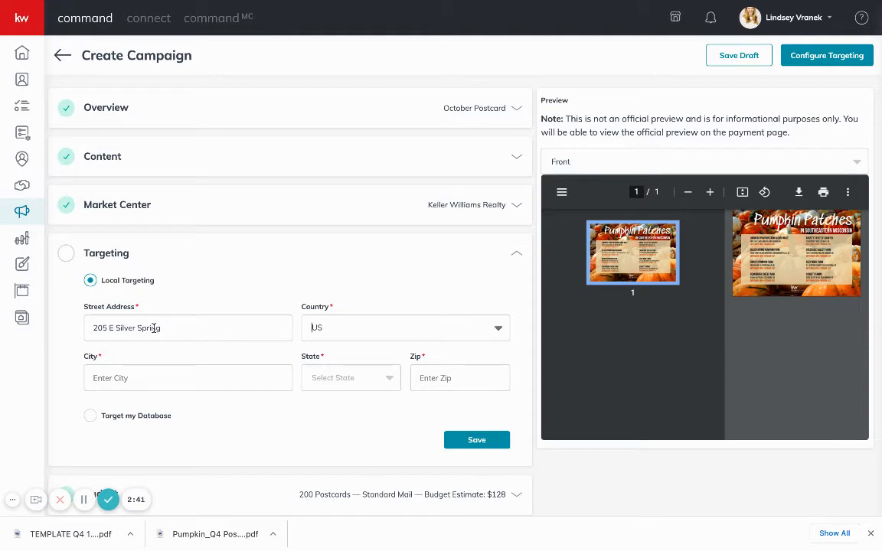
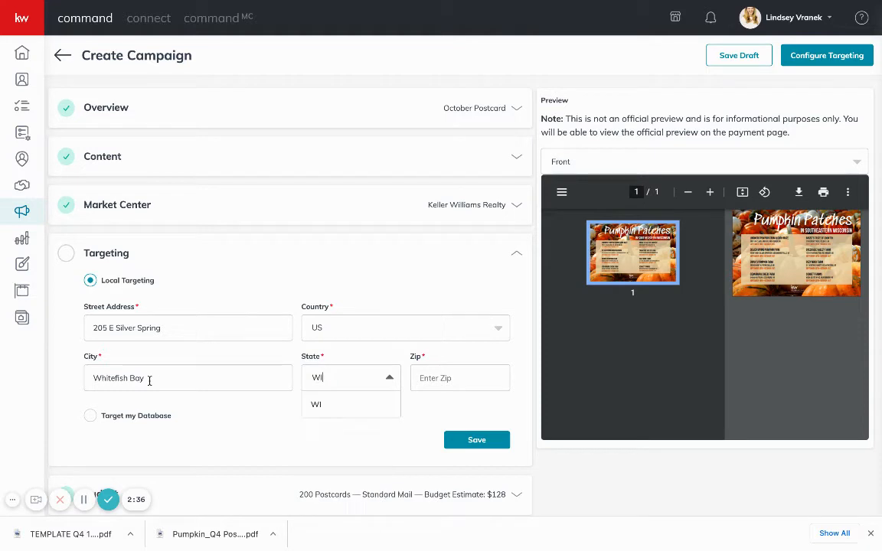
{"action": "left_click", "coordinate": [314, 403]}
{"action": "left_click", "coordinate": [454, 383]}
{"action": "type", "text": "53217"}
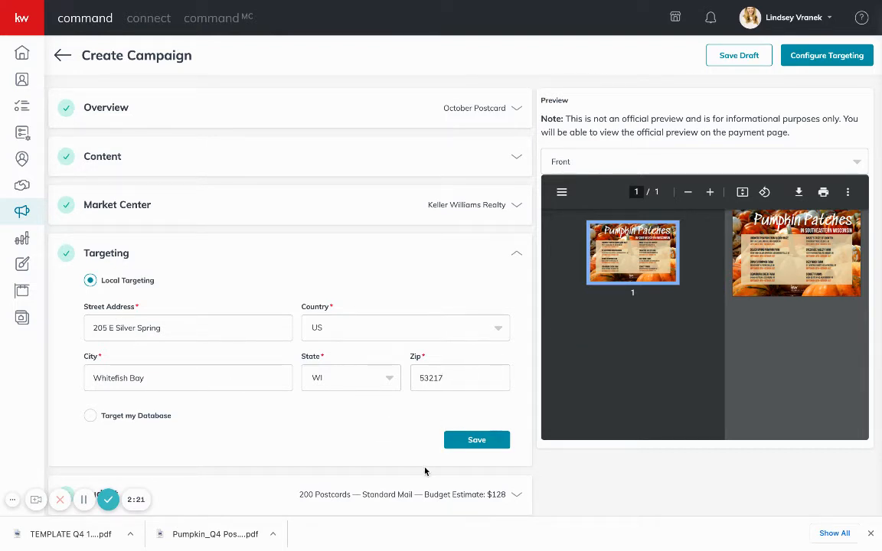
{"action": "left_click", "coordinate": [484, 448]}
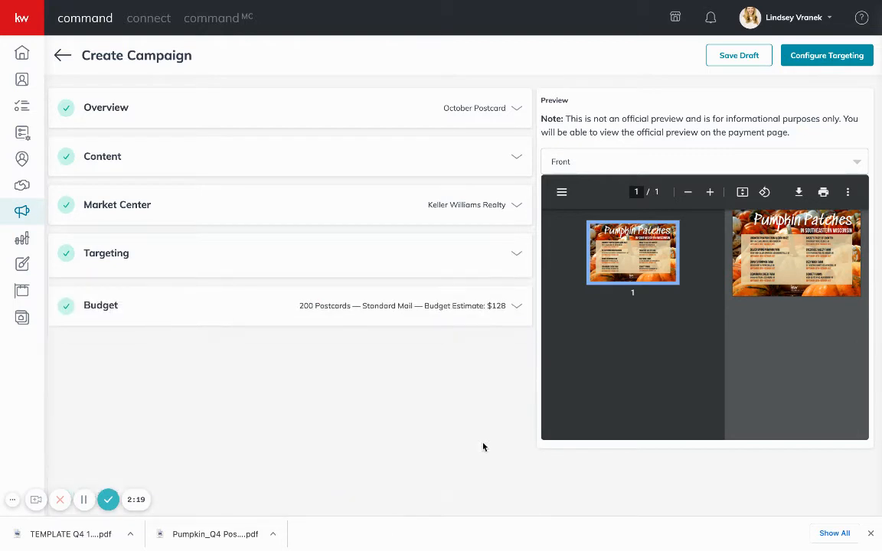
{"action": "left_click", "coordinate": [335, 304]}
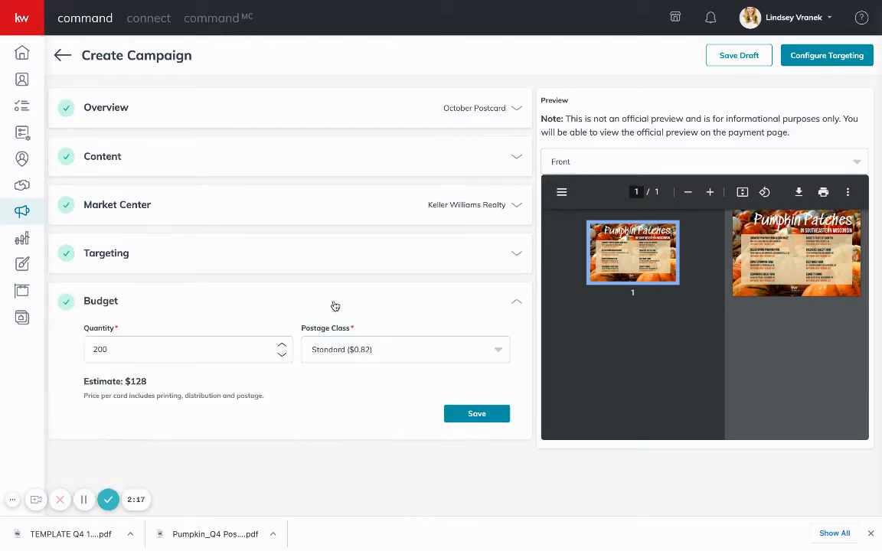
{"action": "left_click", "coordinate": [377, 355]}
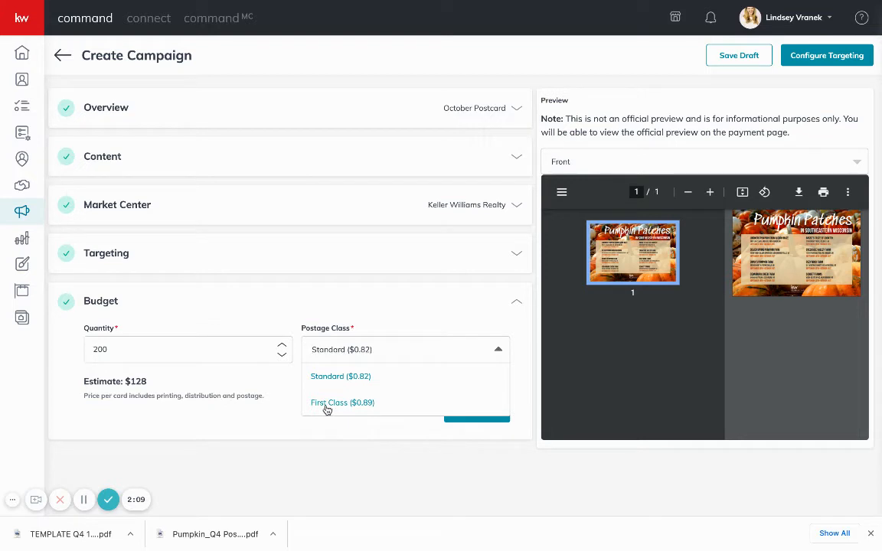
{"action": "left_click", "coordinate": [288, 396]}
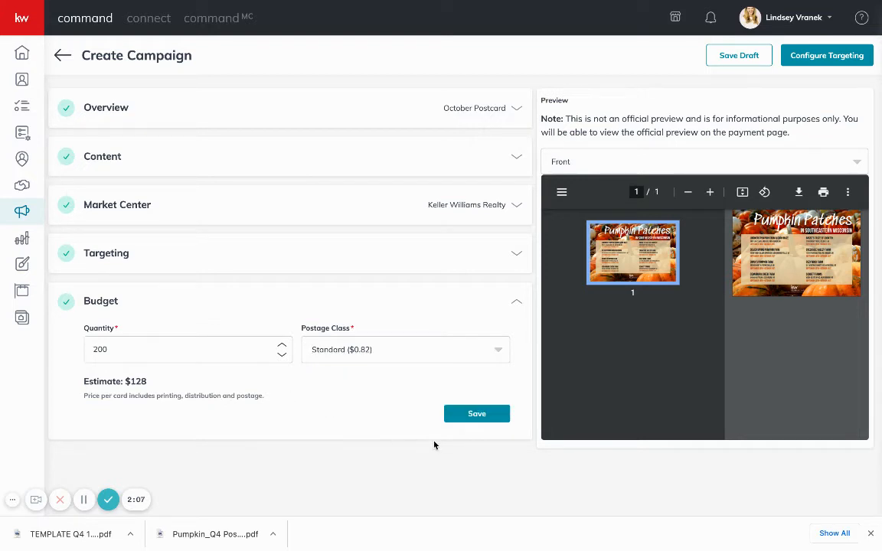
{"action": "left_click", "coordinate": [463, 416]}
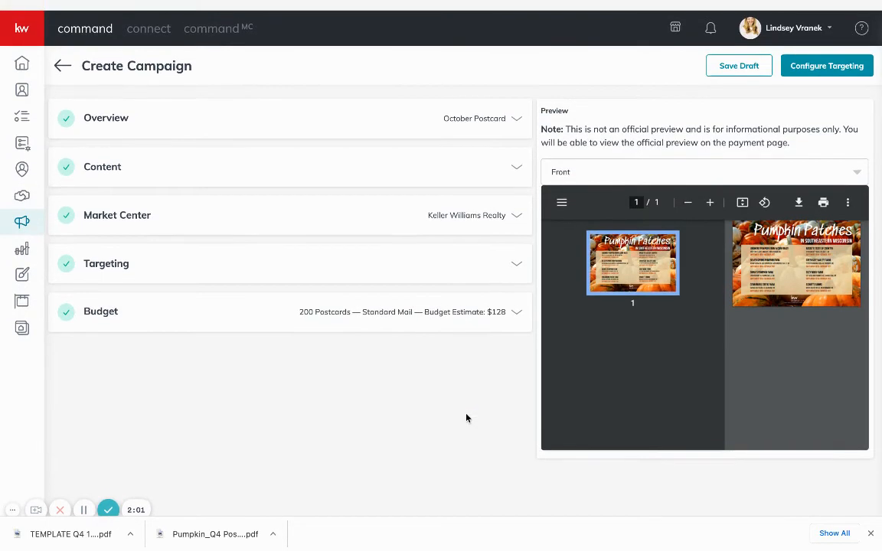
Create the campaign and confirm, opening the Configure Targeting map
{"action": "left_click", "coordinate": [830, 57]}
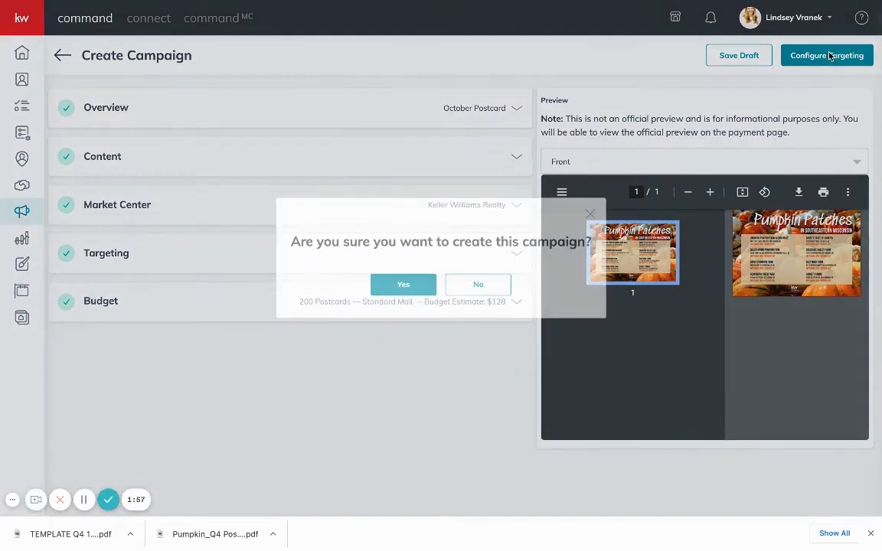
{"action": "left_click", "coordinate": [403, 284]}
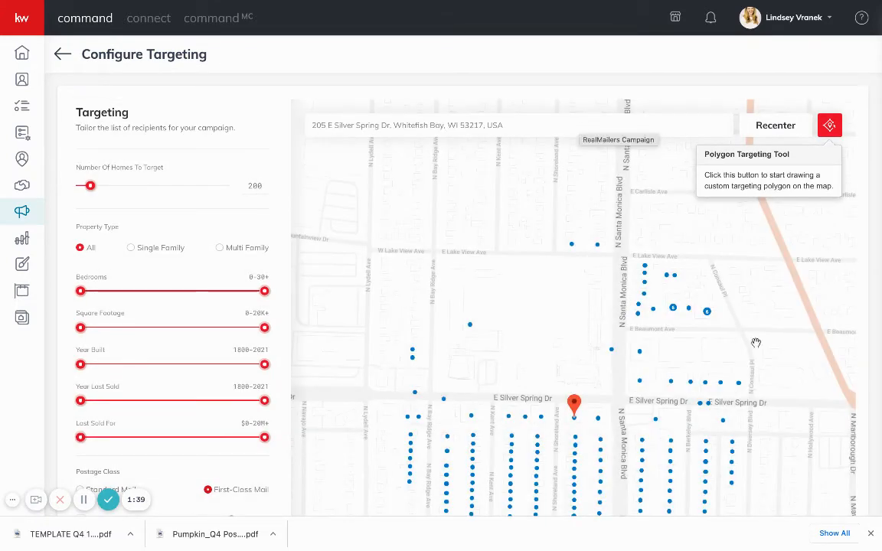
Pan the map to the homes south of E Silver Spring Dr, inspect one, and activate Polygon Targeting
{"action": "mouse_move", "coordinate": [781, 457]}
{"action": "left_mouse_down"}
{"action": "mouse_move", "coordinate": [774, 399]}
{"action": "mouse_move", "coordinate": [758, 370]}
{"action": "left_mouse_up"}
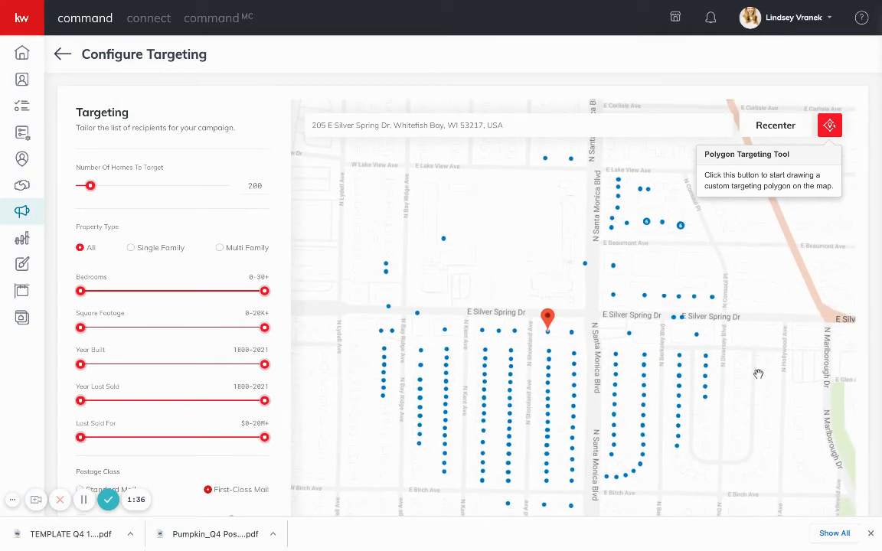
{"action": "left_click", "coordinate": [549, 331]}
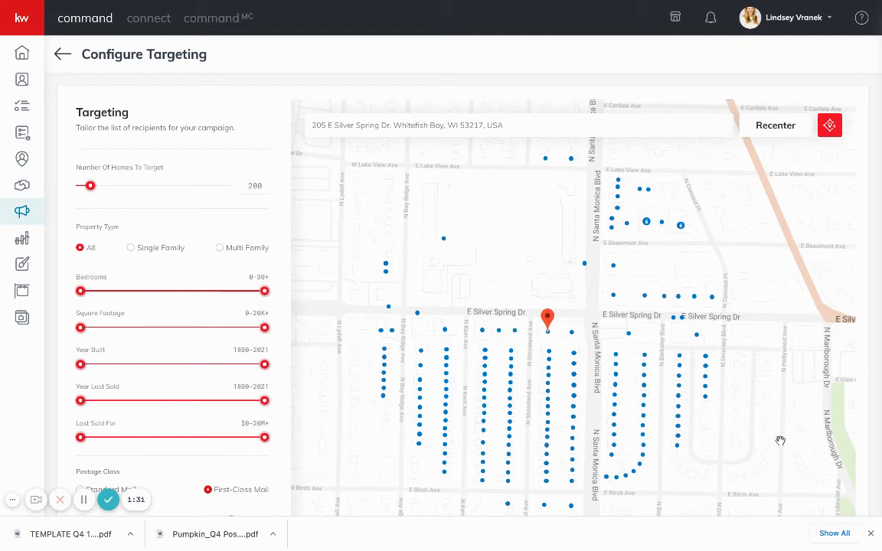
{"action": "left_click_drag", "start_coordinate": [772, 416], "coordinate": [773, 376]}
{"action": "left_click_drag", "start_coordinate": [779, 415], "coordinate": [778, 410]}
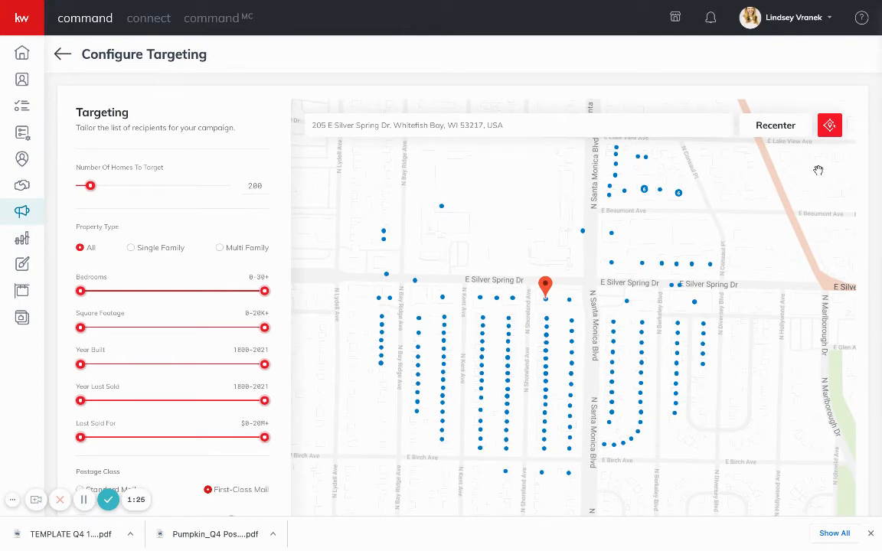
{"action": "left_click", "coordinate": [829, 125]}
Close a four-corner polygon along E Silver Spring Dr and E Birch Ave, then open a home inside
{"action": "left_click", "coordinate": [466, 284]}
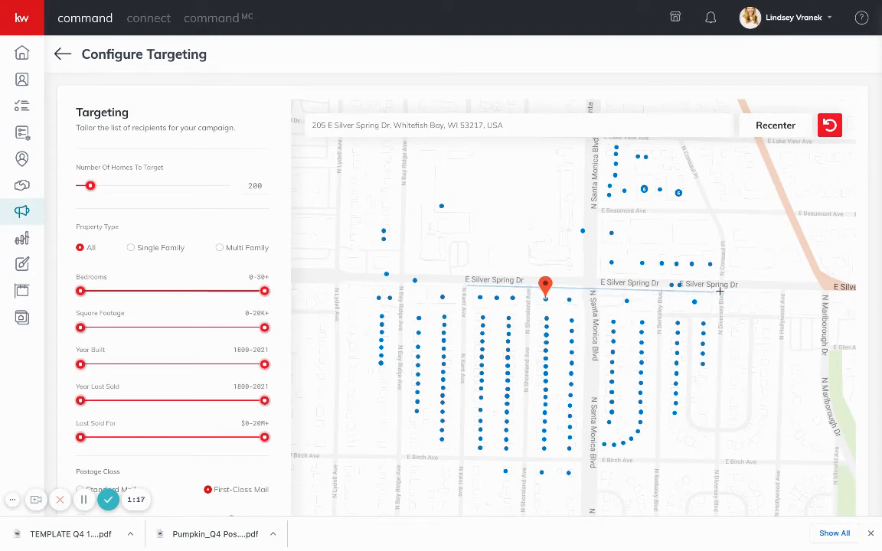
{"action": "left_click", "coordinate": [716, 289]}
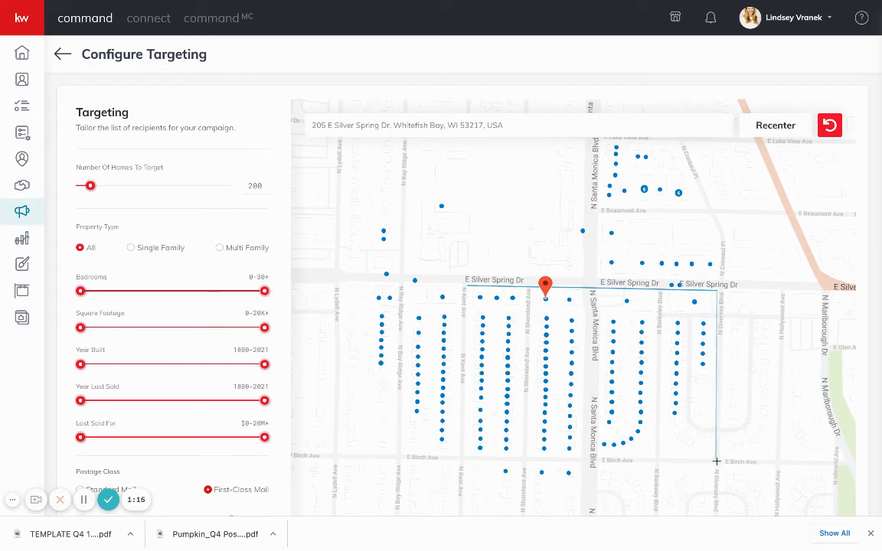
{"action": "left_click", "coordinate": [716, 461]}
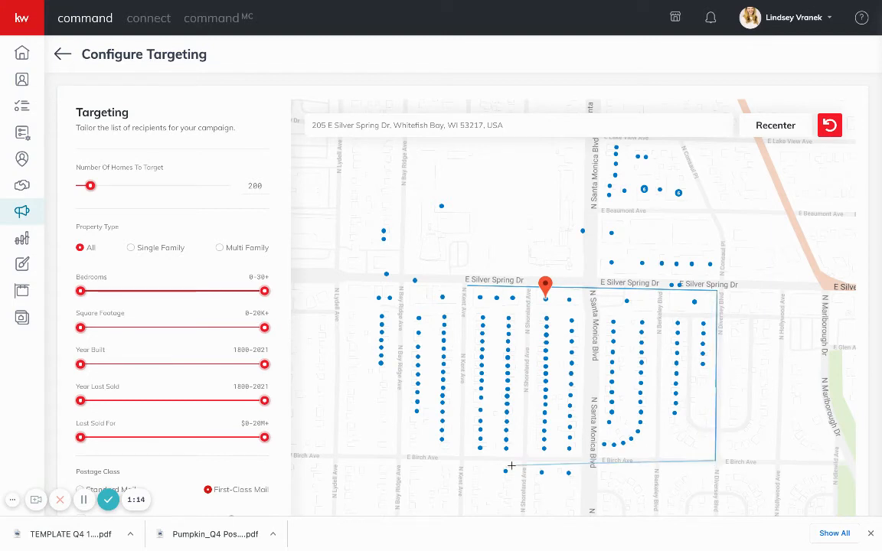
{"action": "left_click", "coordinate": [463, 454]}
{"action": "left_click", "coordinate": [466, 291]}
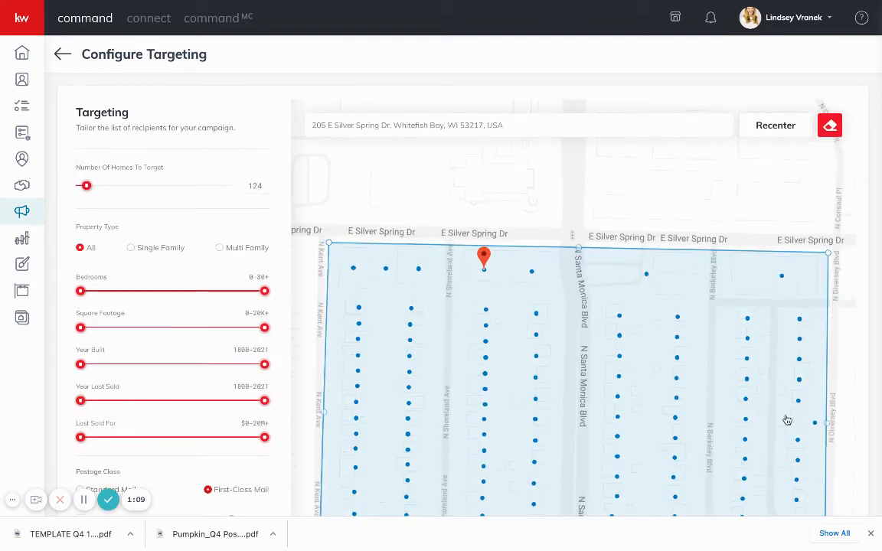
{"action": "left_click_drag", "start_coordinate": [842, 431], "coordinate": [831, 351]}
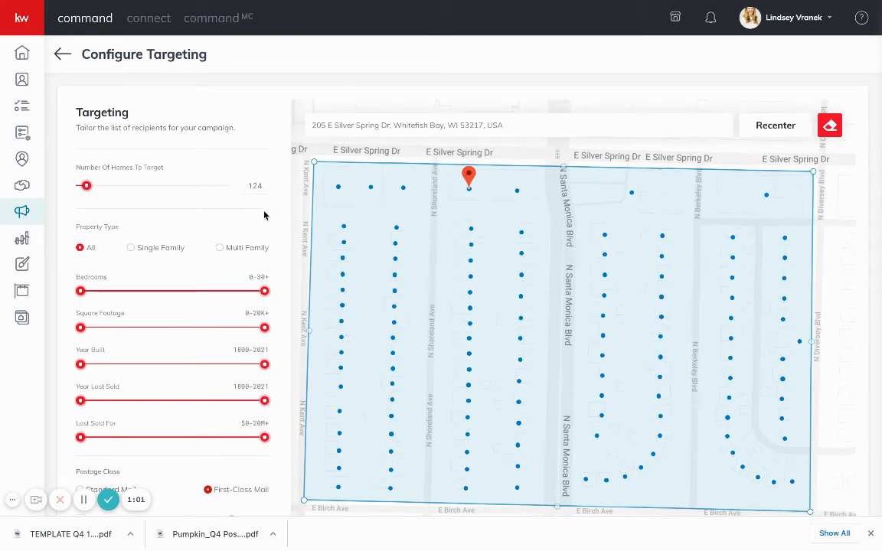
{"action": "left_click", "coordinate": [396, 244]}
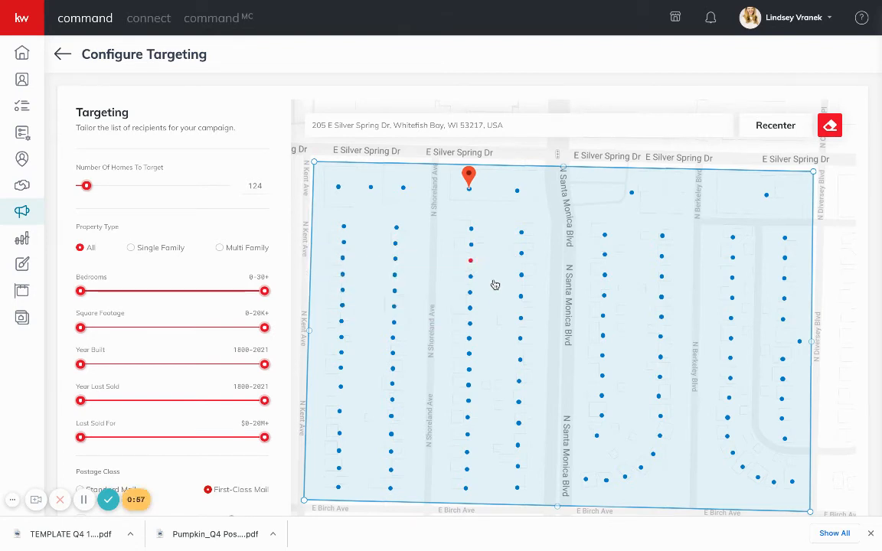
Remove the selected home from the polygon, leaving 123 matching homes
{"action": "scroll", "coordinate": [515, 309], "scroll_direction": "down", "scroll_amount": 2}
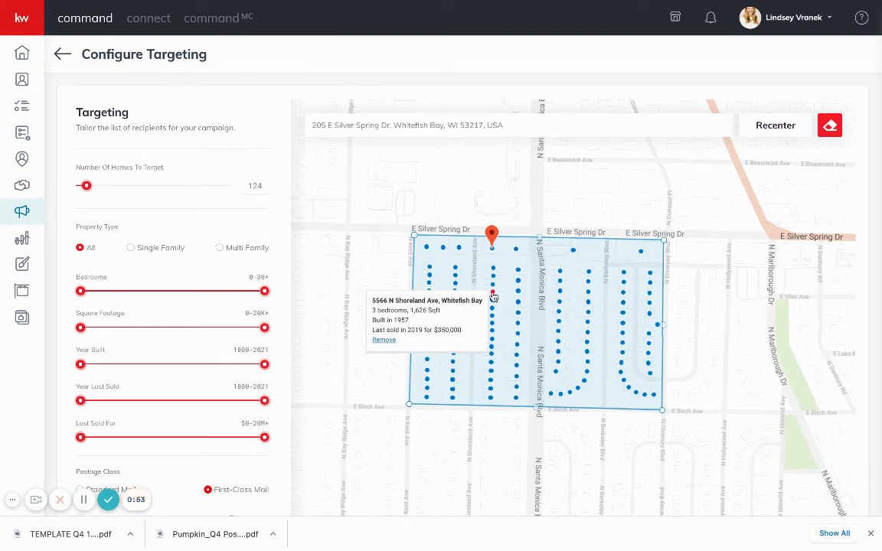
{"action": "left_click", "coordinate": [386, 342]}
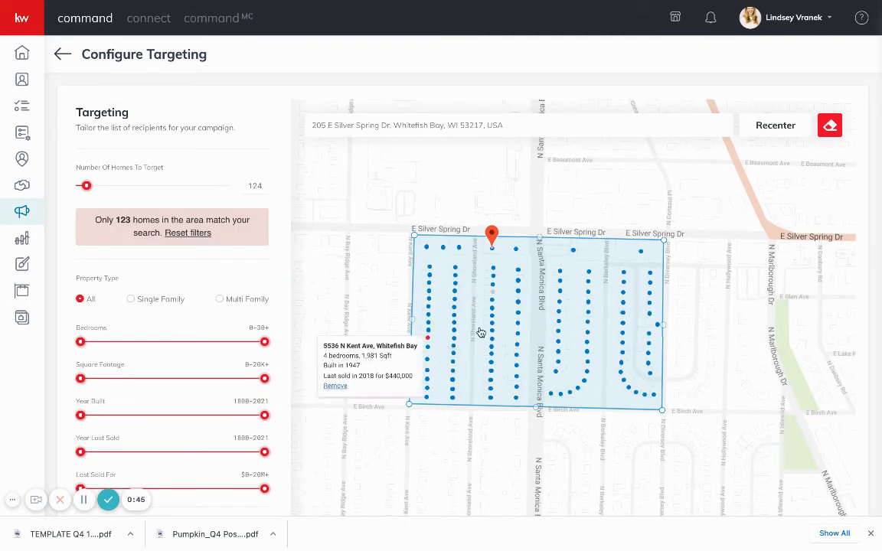
{"action": "mouse_move", "coordinate": [493, 341]}
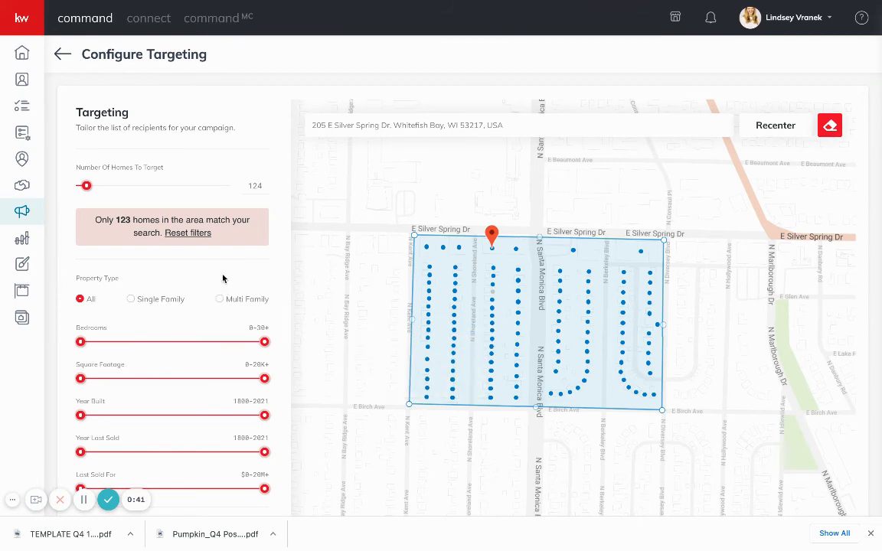
{"action": "scroll", "coordinate": [223, 278], "scroll_direction": "down", "scroll_amount": 1}
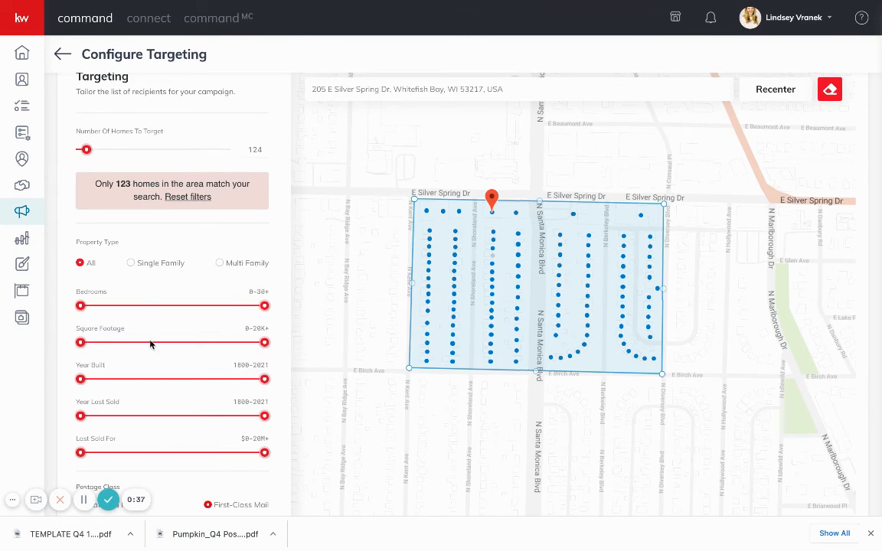
Include a copy to the company address and advance to Preview & Payment: 124 postcards, $110.36 total
{"action": "scroll", "coordinate": [144, 404], "scroll_direction": "down", "scroll_amount": 1}
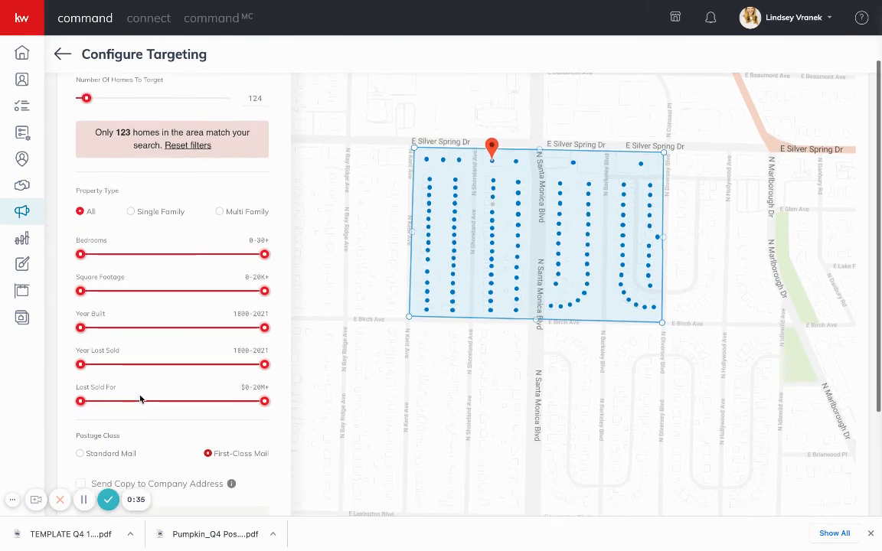
{"action": "scroll", "coordinate": [169, 397], "scroll_direction": "down", "scroll_amount": 1}
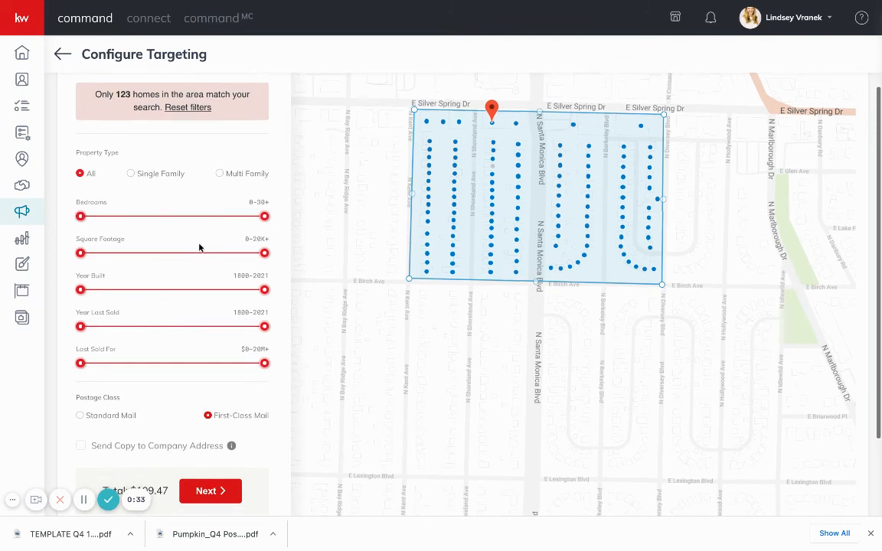
{"action": "mouse_move", "coordinate": [80, 364]}
{"action": "left_mouse_down"}
{"action": "mouse_move", "coordinate": [98, 365]}
{"action": "mouse_move", "coordinate": [73, 363]}
{"action": "left_mouse_up"}
{"action": "scroll", "coordinate": [162, 420], "scroll_direction": "down", "scroll_amount": 2}
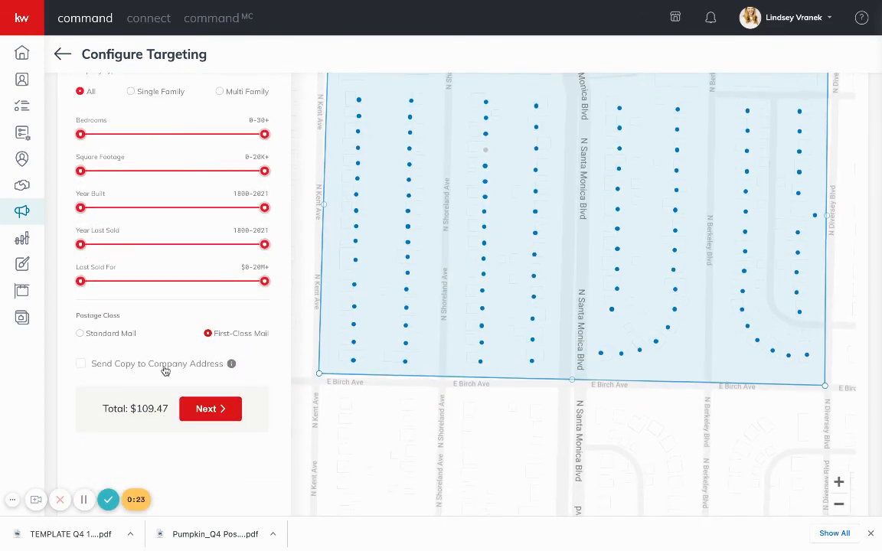
{"action": "left_click", "coordinate": [162, 371]}
{"action": "left_click", "coordinate": [225, 411]}
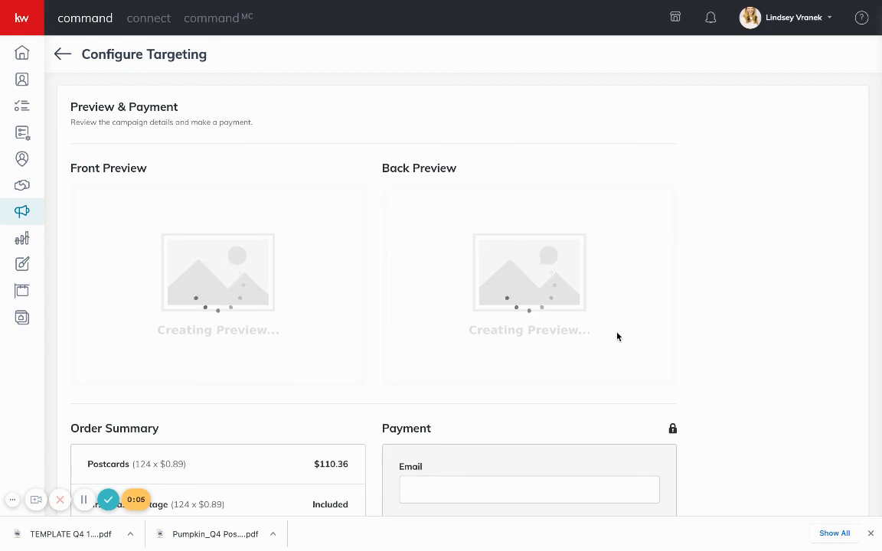
{"action": "scroll", "coordinate": [617, 337], "scroll_direction": "down", "scroll_amount": 2}
{"action": "scroll", "coordinate": [523, 460], "scroll_direction": "down", "scroll_amount": 2}
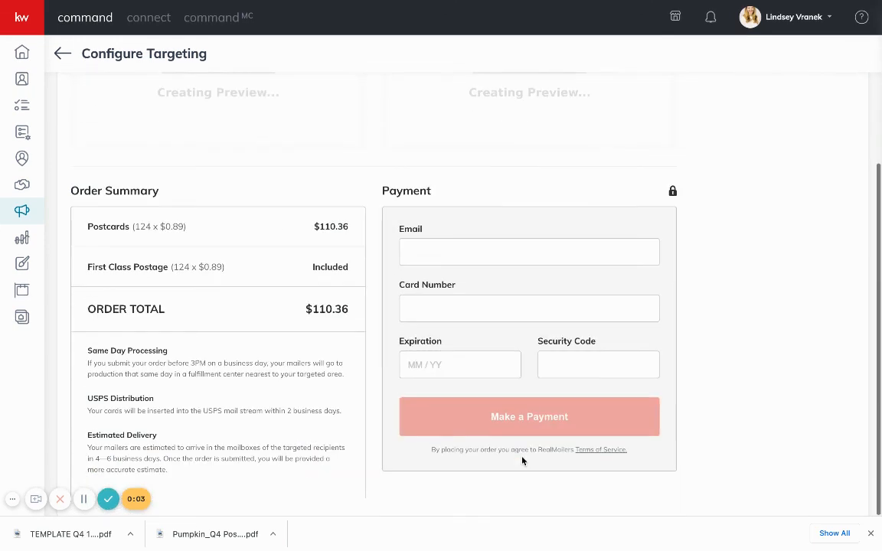
{"action": "scroll", "coordinate": [522, 460], "scroll_direction": "up", "scroll_amount": 4}
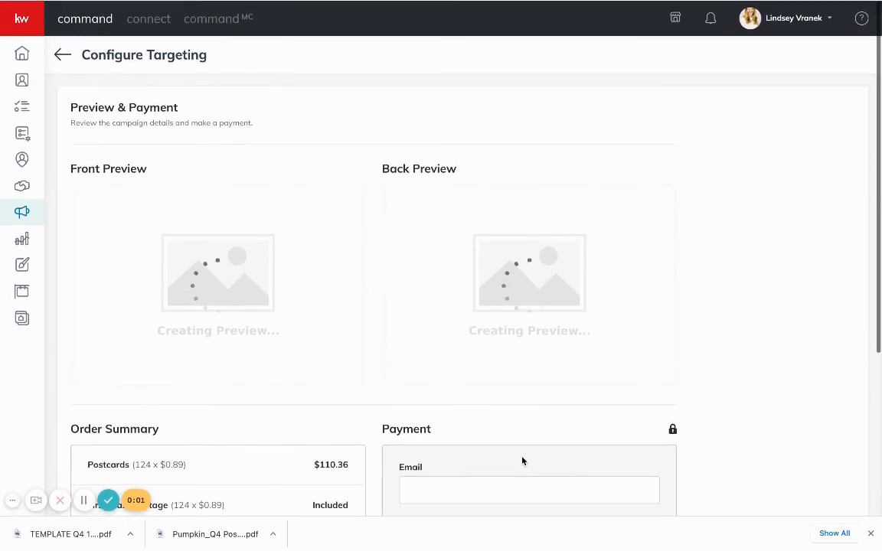